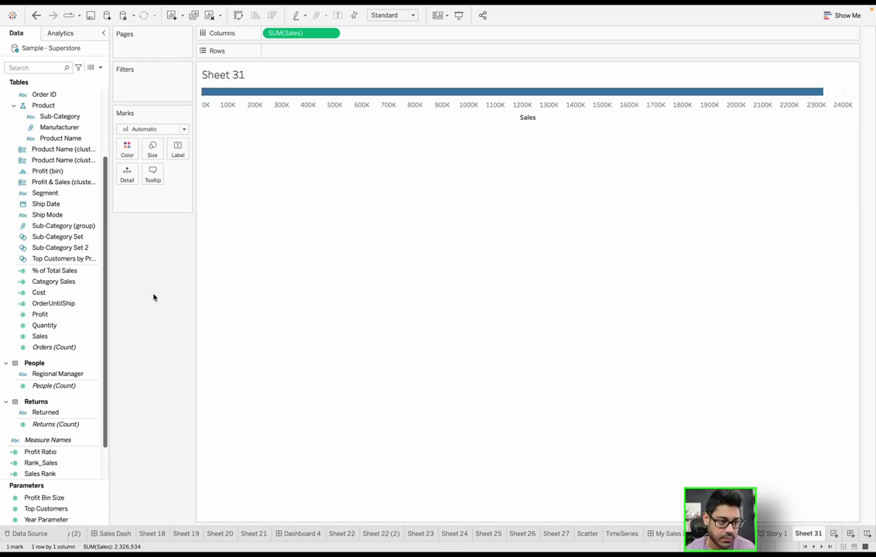
Step: With SUM(Sales) as a single bar, select the Quantity measure in the Data pane
click(45, 325)
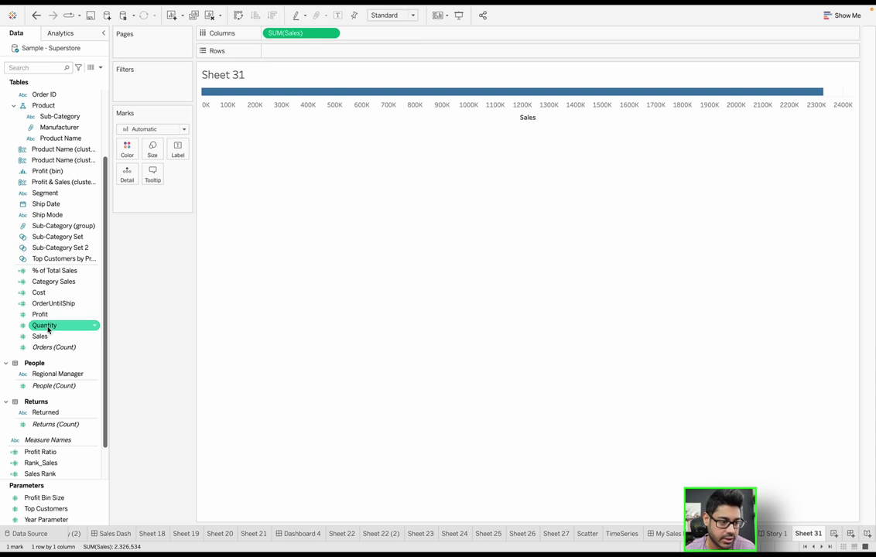
Step: Create a Quantity (bin) field from Quantity with a bin size of 2
right_click(48, 329)
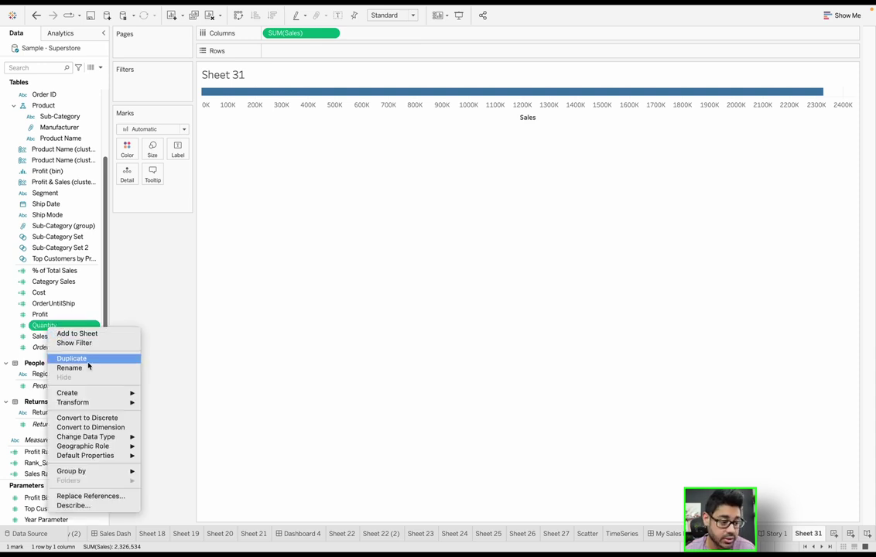
mouse_move(104, 394)
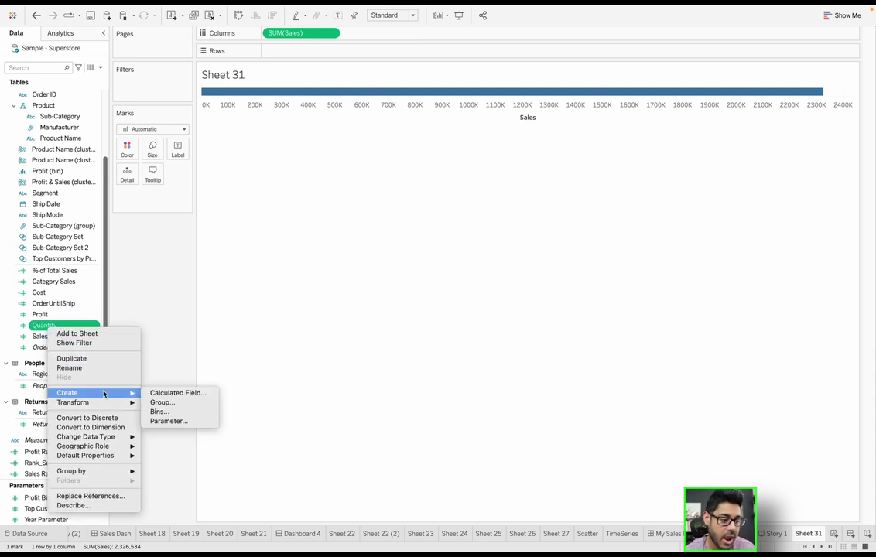
click(160, 412)
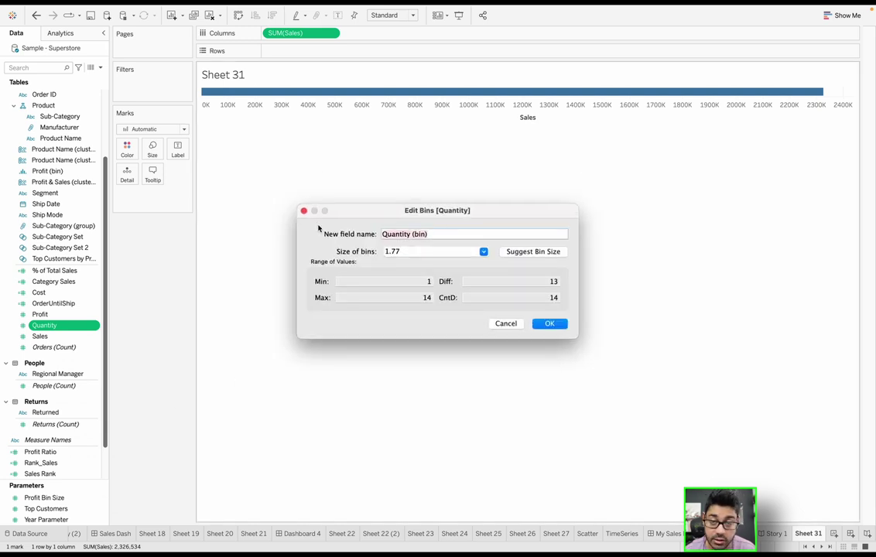
double_click(401, 252)
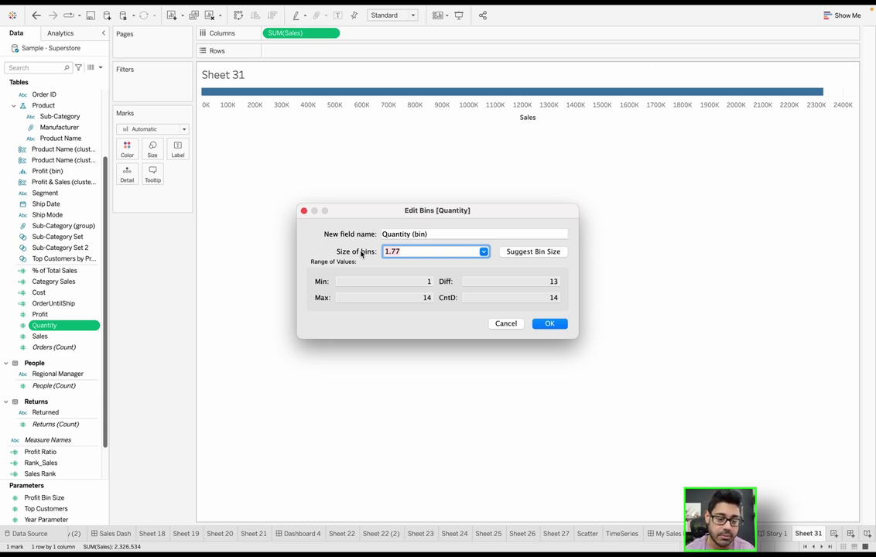
click(408, 252)
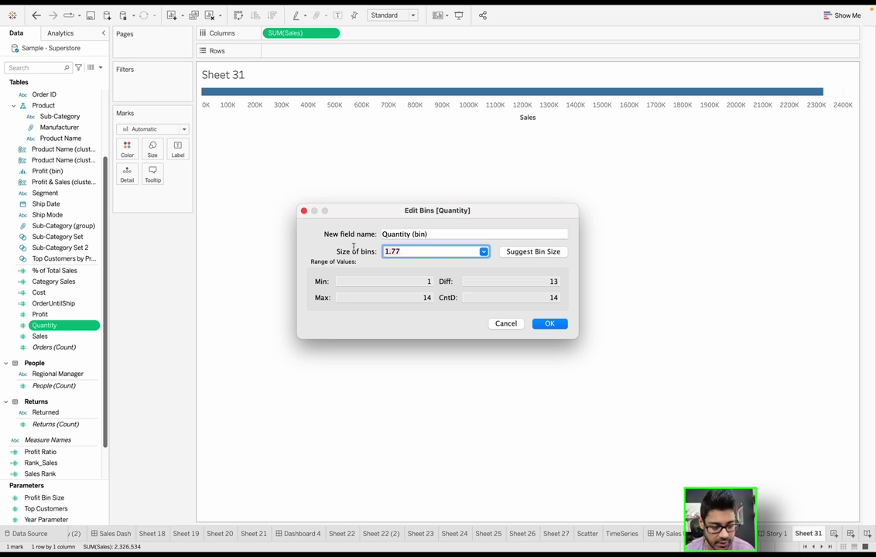
text(2)
click(483, 253)
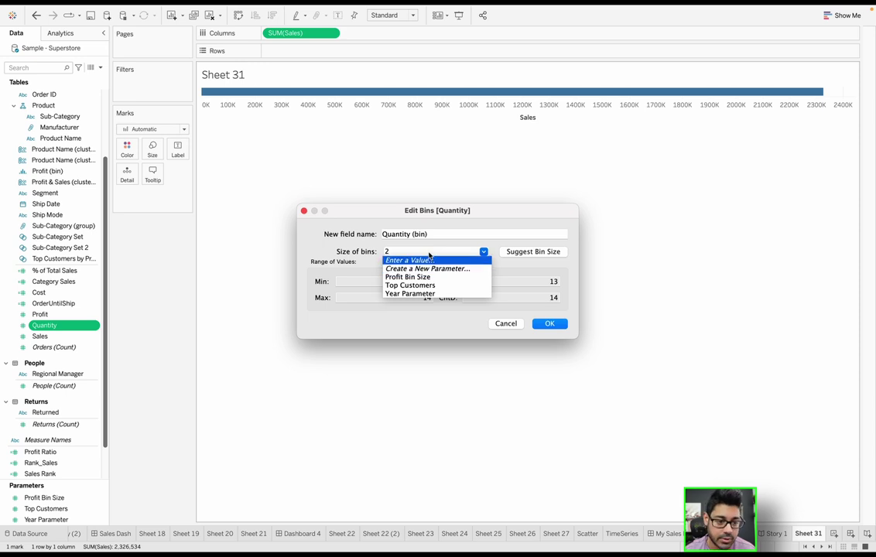
click(387, 259)
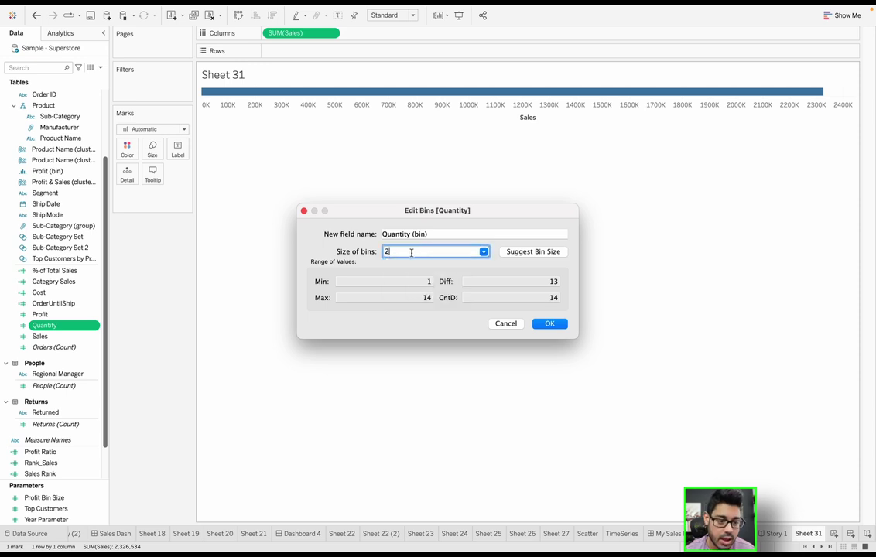
click(550, 324)
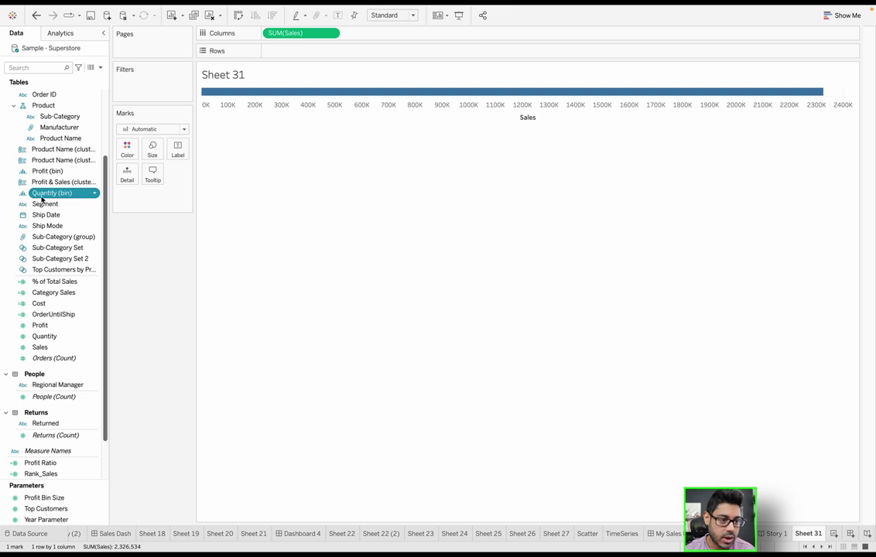
Step: Put Quantity (bin) on Rows for Sales bars per bin 0–14, then select and deselect bars
drag(38, 193, 294, 55)
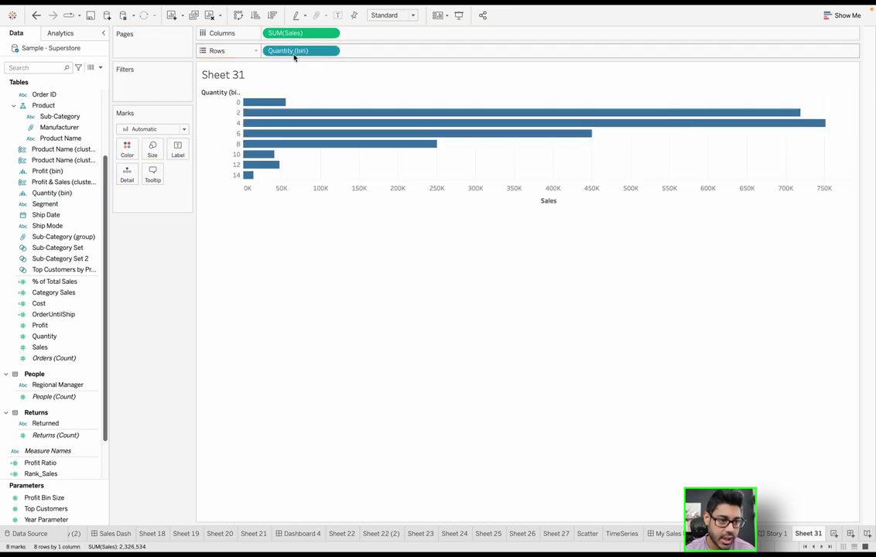
mouse_move(264, 102)
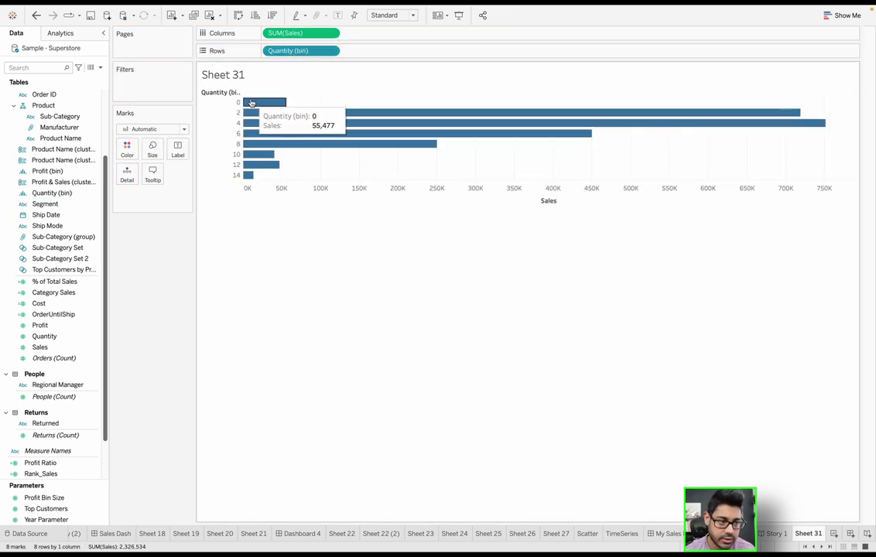
drag(247, 103, 253, 177)
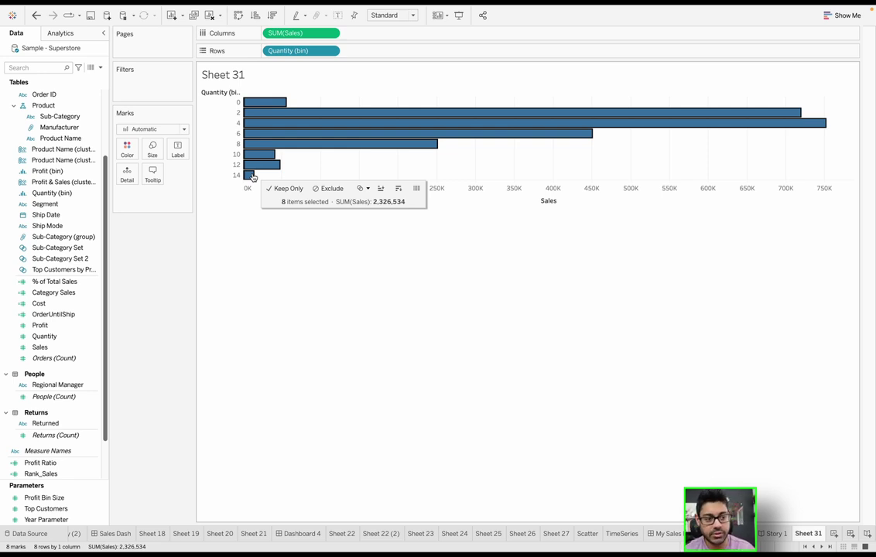
click(264, 245)
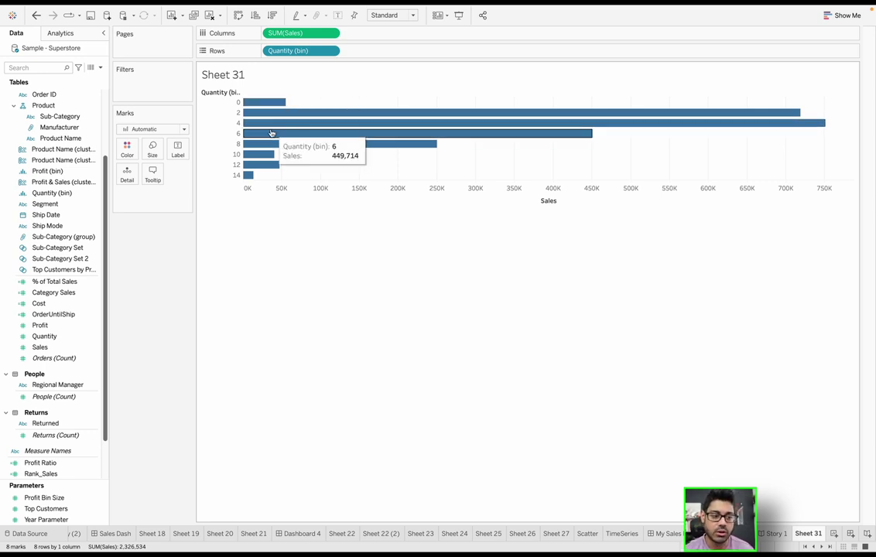
click(625, 123)
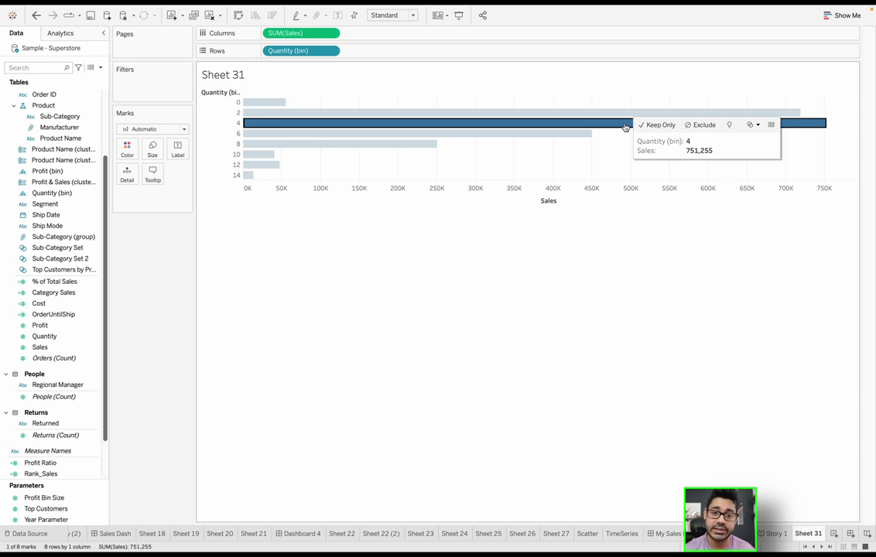
click(425, 258)
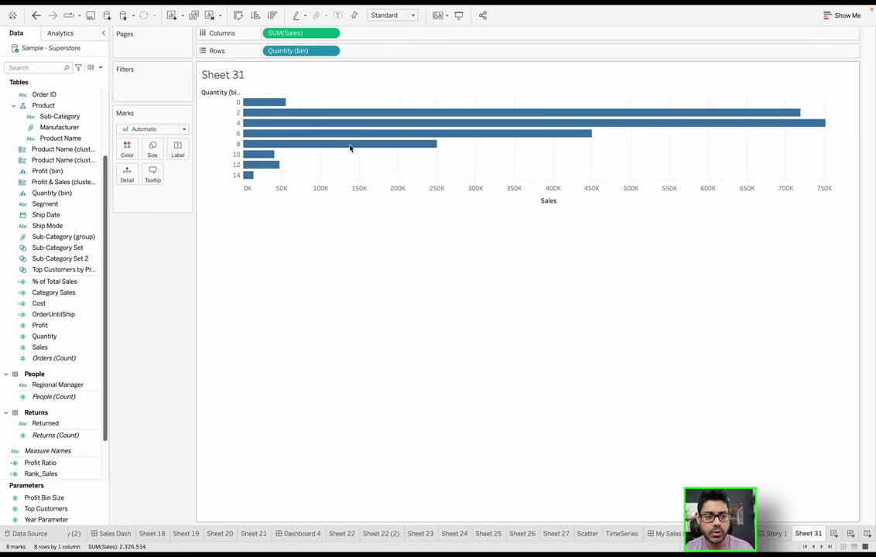
Step: Return to Sheet 31 and read bar tooltips, finding bin 4 highest at 751,255
mouse_move(350, 140)
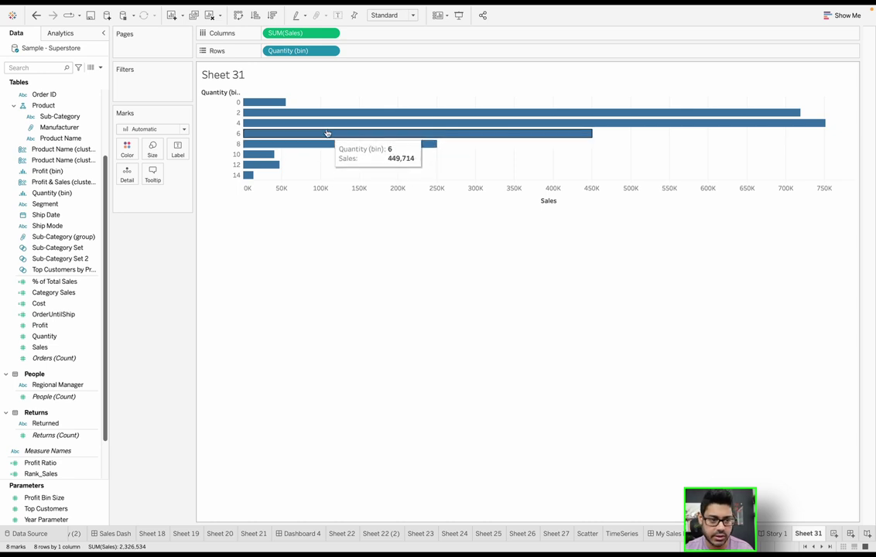
click(39, 107)
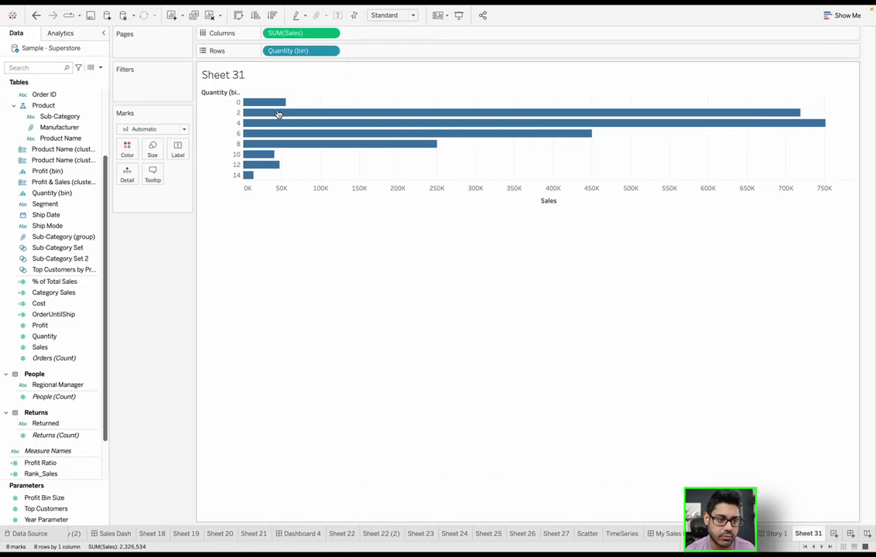
mouse_move(278, 115)
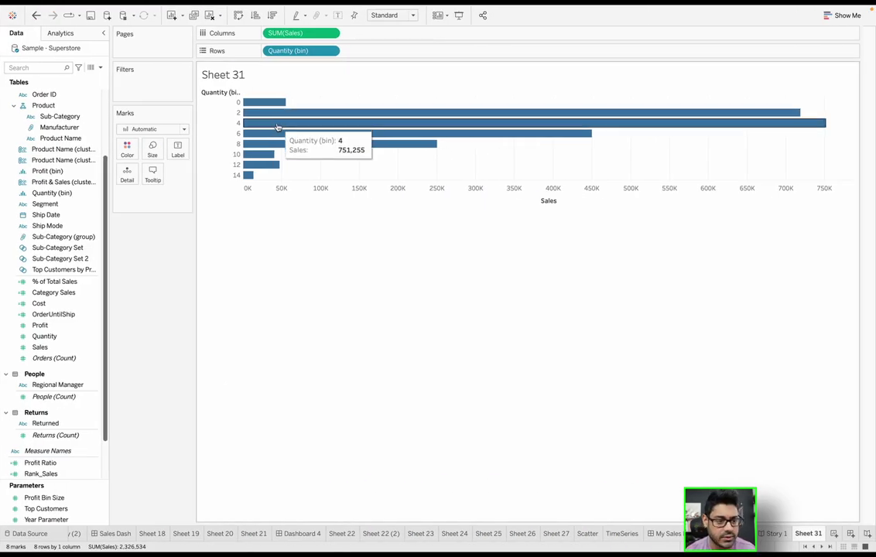
mouse_move(278, 133)
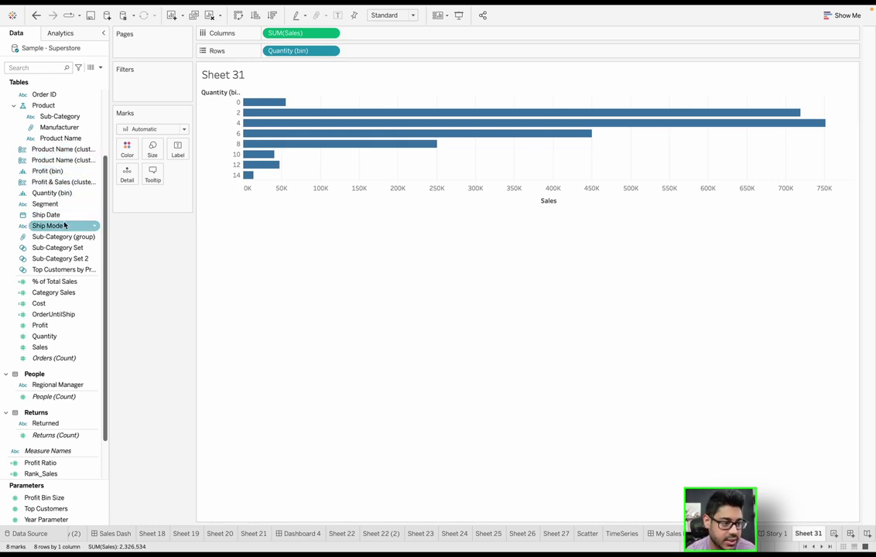
Step: Open the Create Group dialog for Product Name, naming the field Product Name (group) 1
right_click(60, 118)
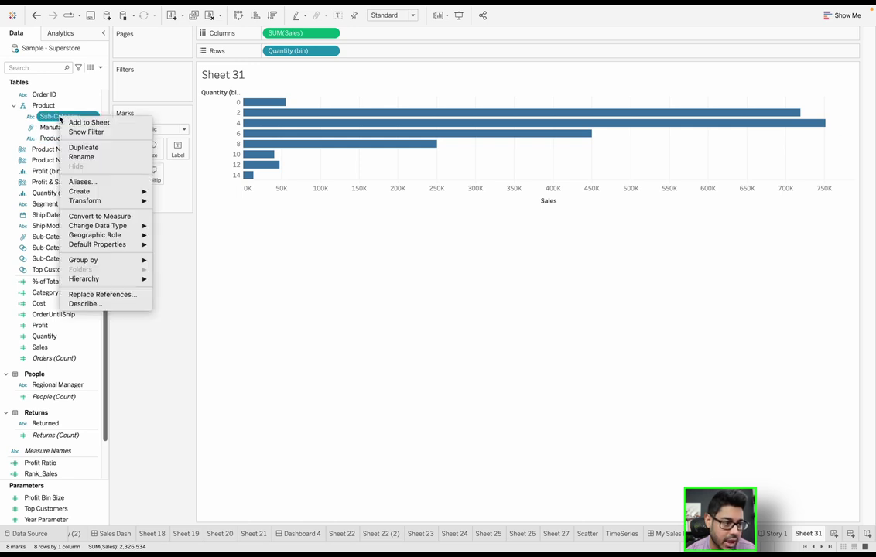
right_click(50, 128)
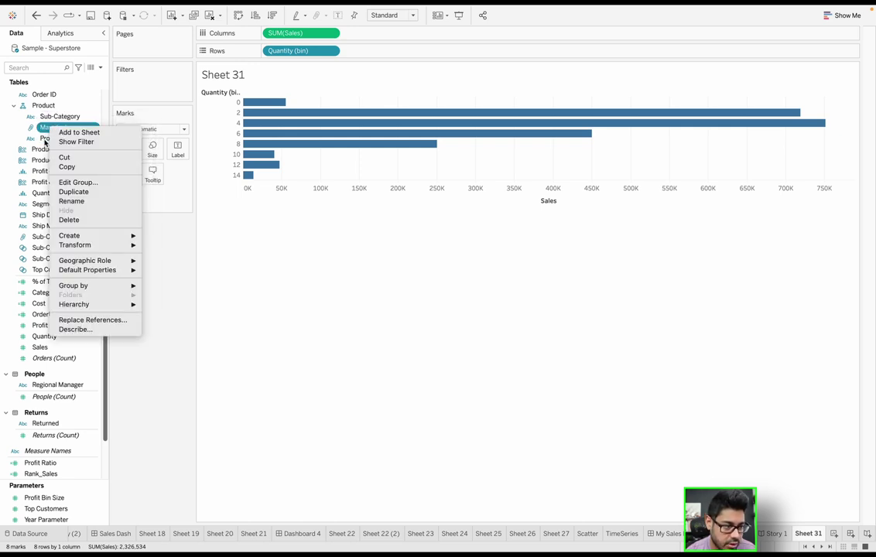
right_click(44, 140)
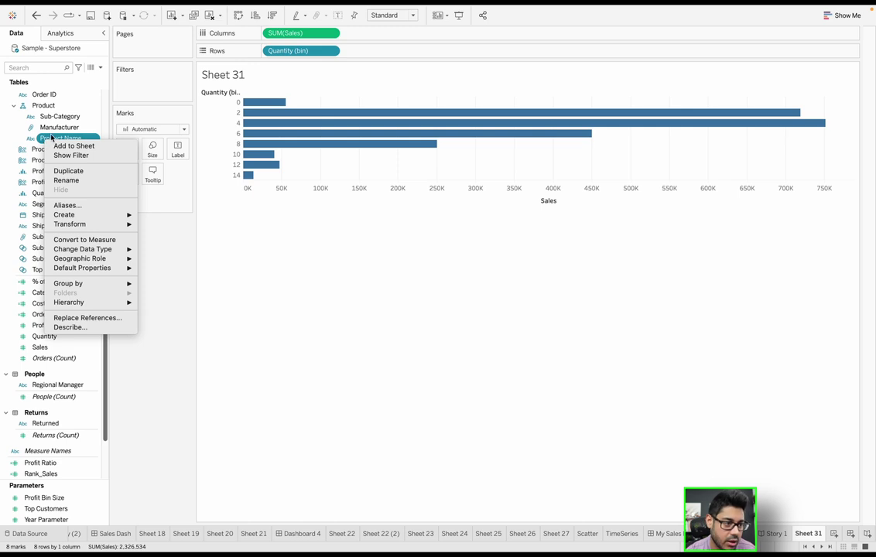
click(51, 130)
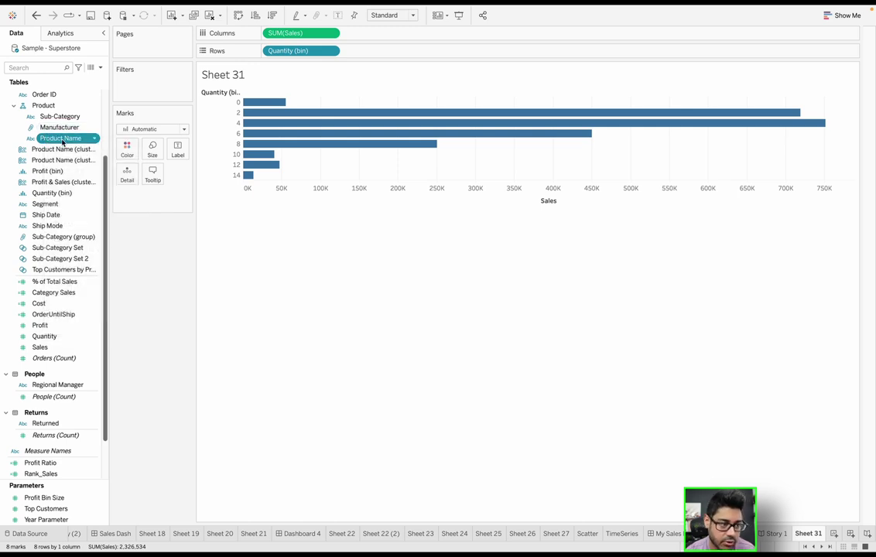
right_click(62, 142)
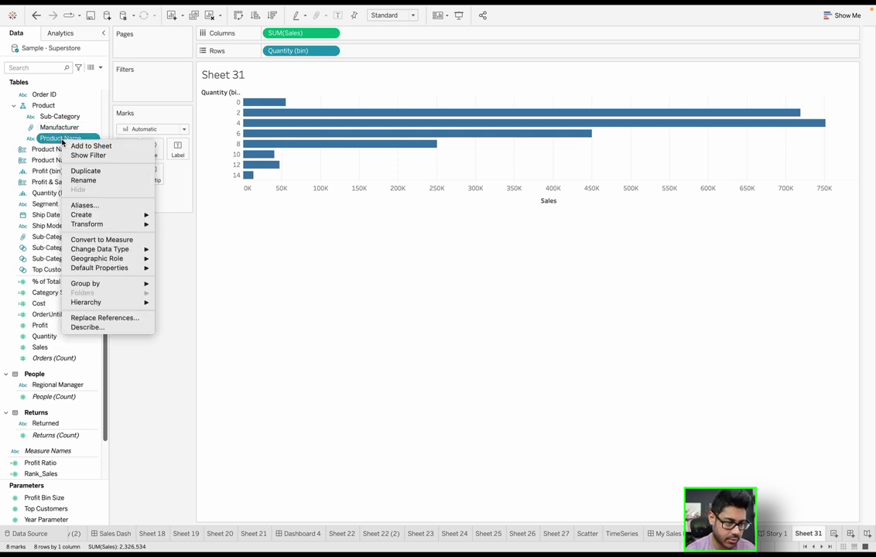
mouse_move(139, 225)
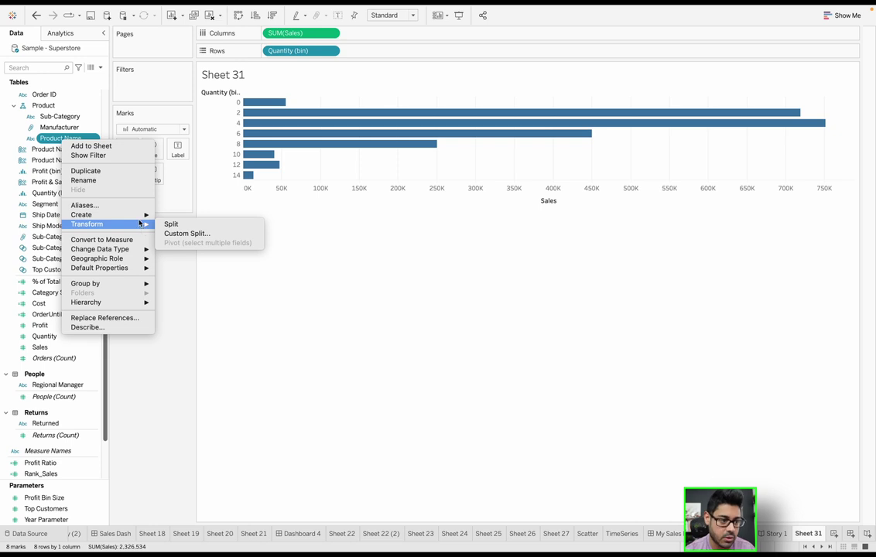
click(183, 226)
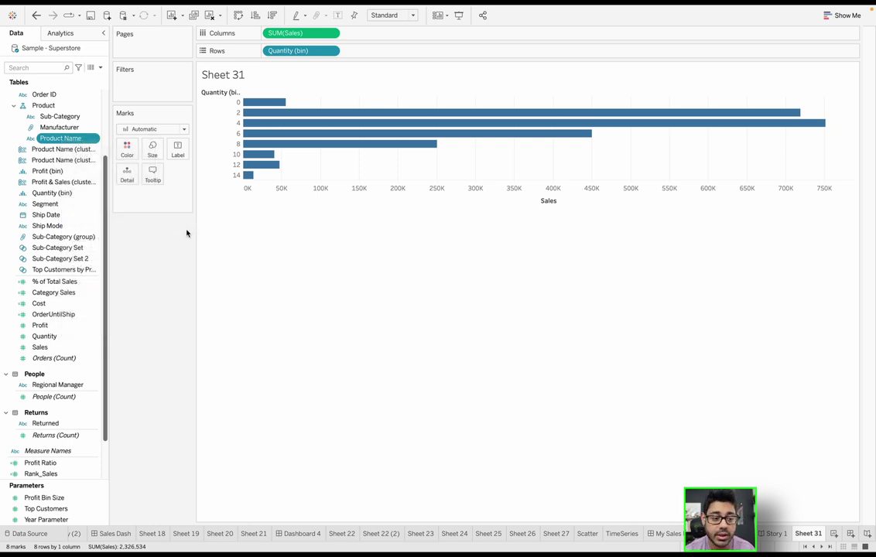
Step: Select the first four Product Name members and group them together
click(359, 163)
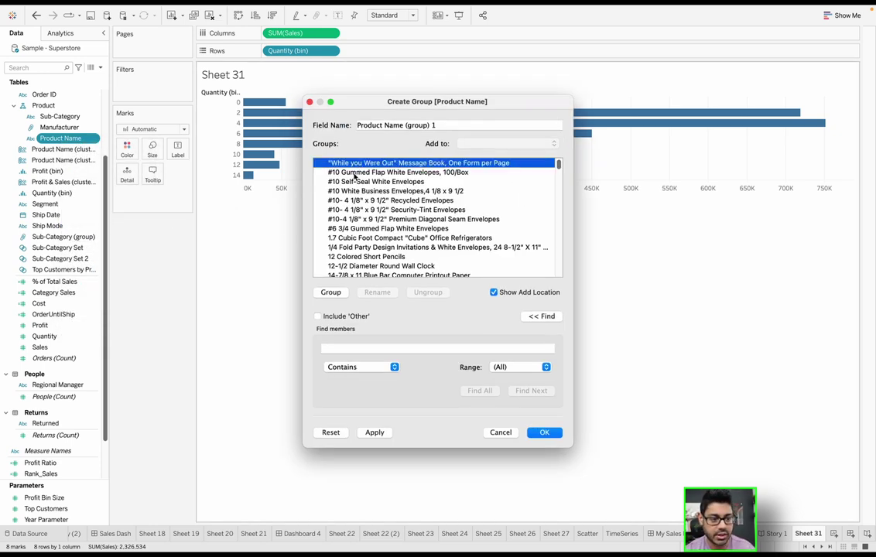
shift+click(317, 190)
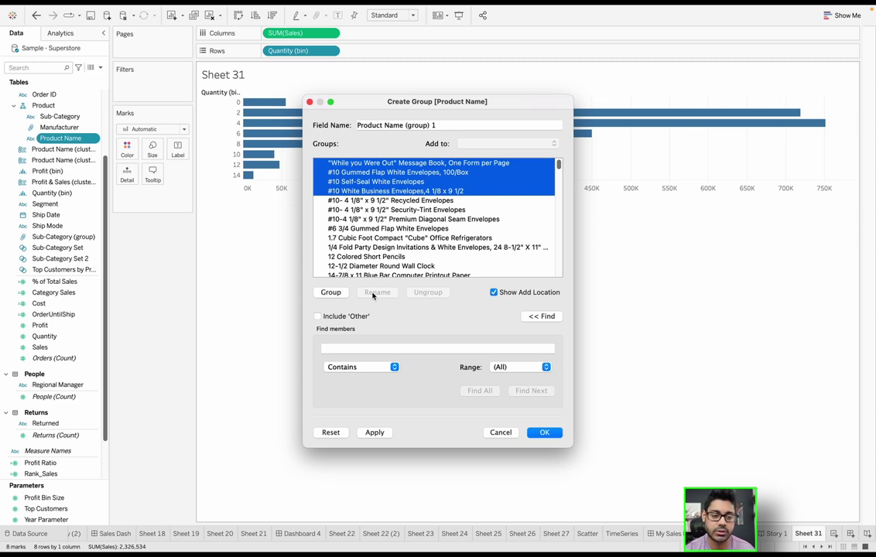
click(330, 292)
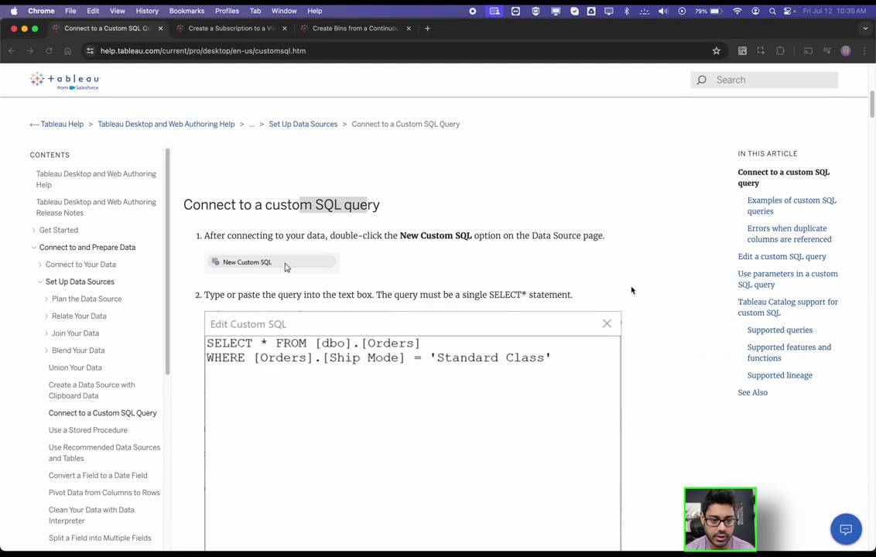
Step: Scroll through the Connect to a Custom SQL Query help article in Chrome
scroll(546, 211, down, 5)
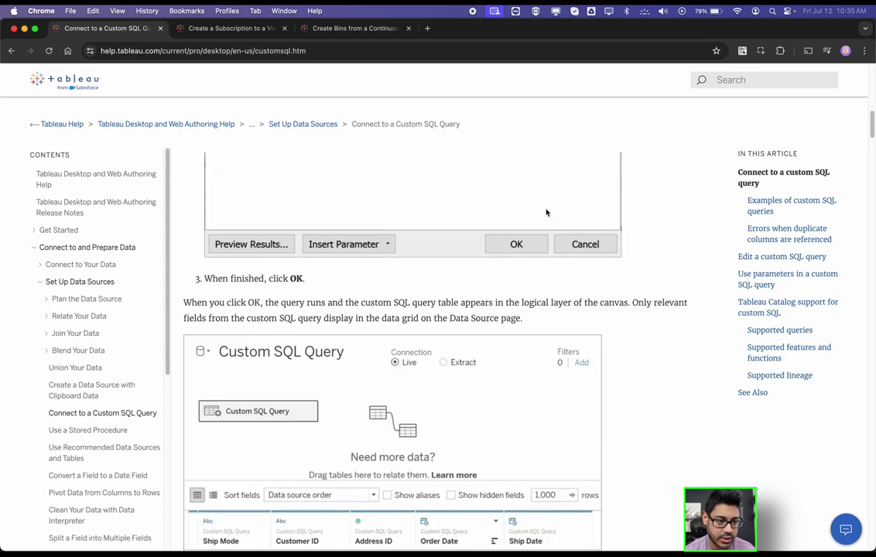
scroll(546, 211, up, 15)
drag(184, 198, 462, 198)
click(469, 201)
scroll(470, 204, down, 5)
scroll(470, 206, down, 2)
scroll(469, 209, up, 3)
scroll(468, 221, up, 3)
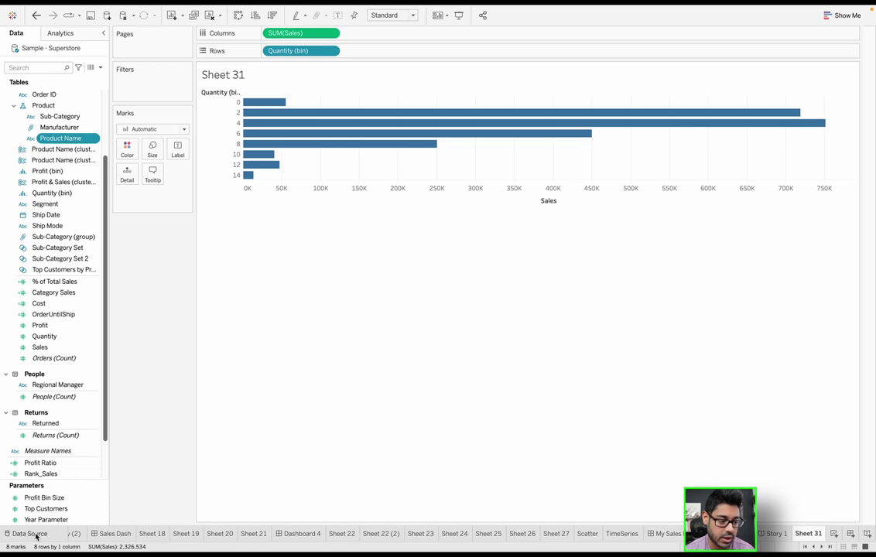
Step: On the Data Source page, add the People sheet to the People table, then cancel the query and dismiss the error
click(29, 533)
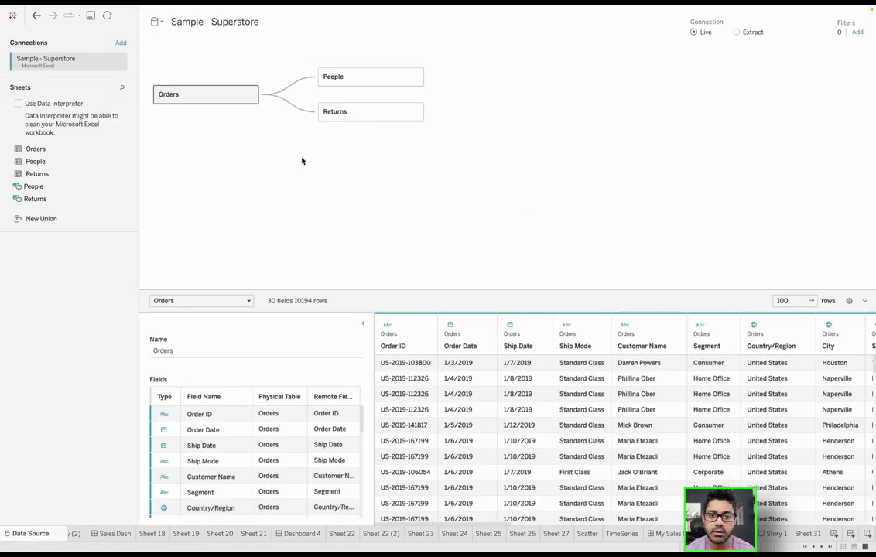
double_click(378, 85)
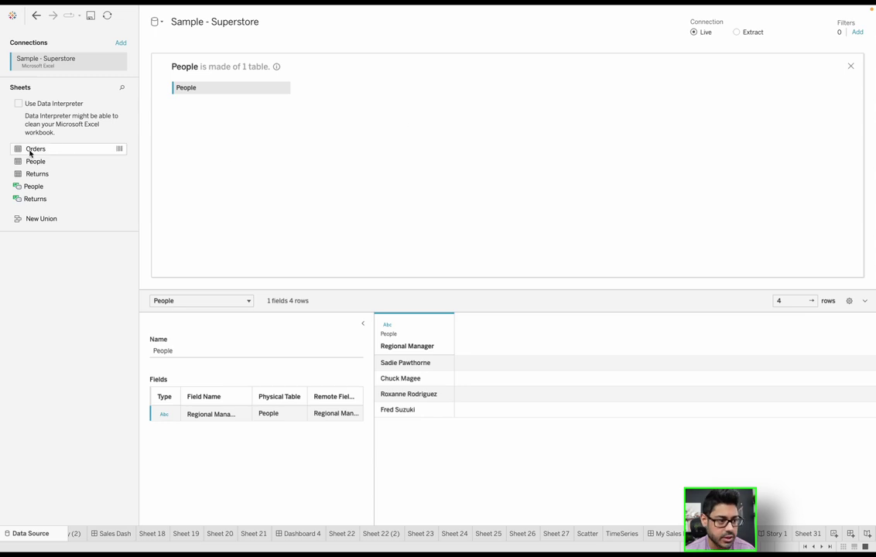
drag(28, 158, 349, 96)
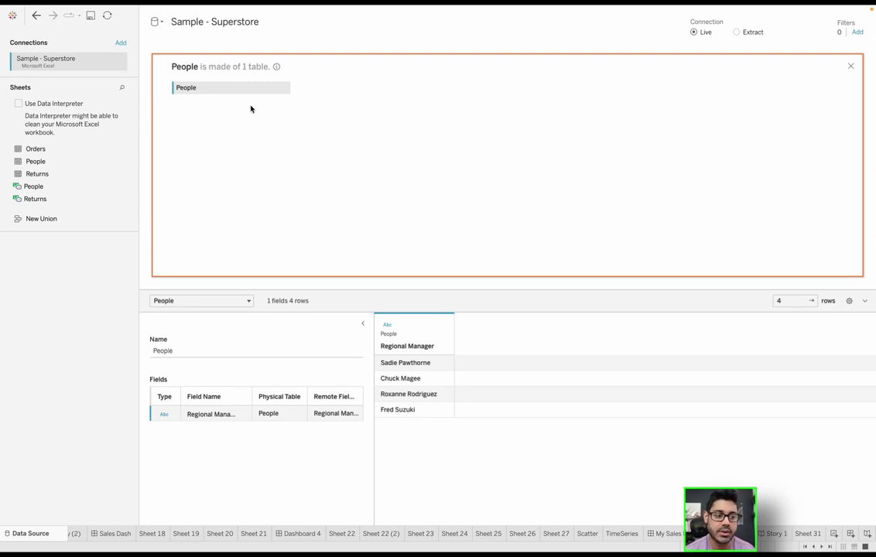
click(554, 297)
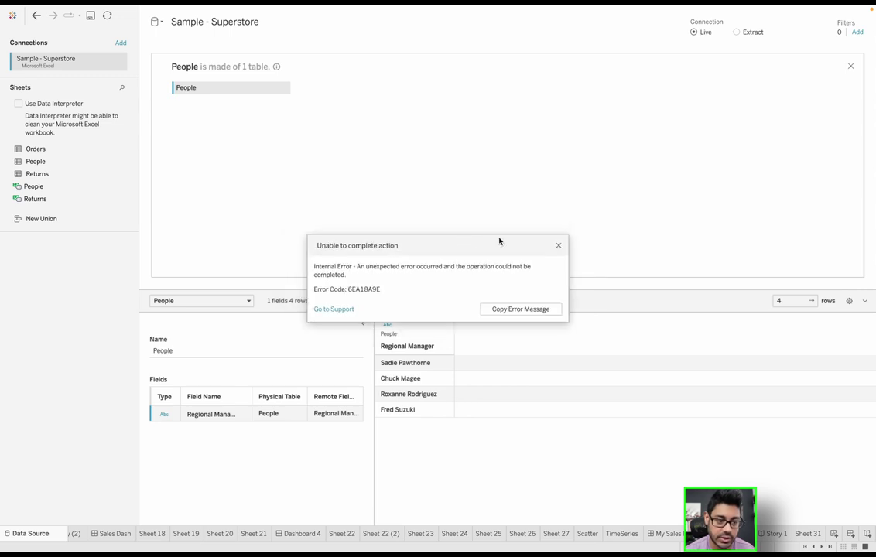
click(559, 246)
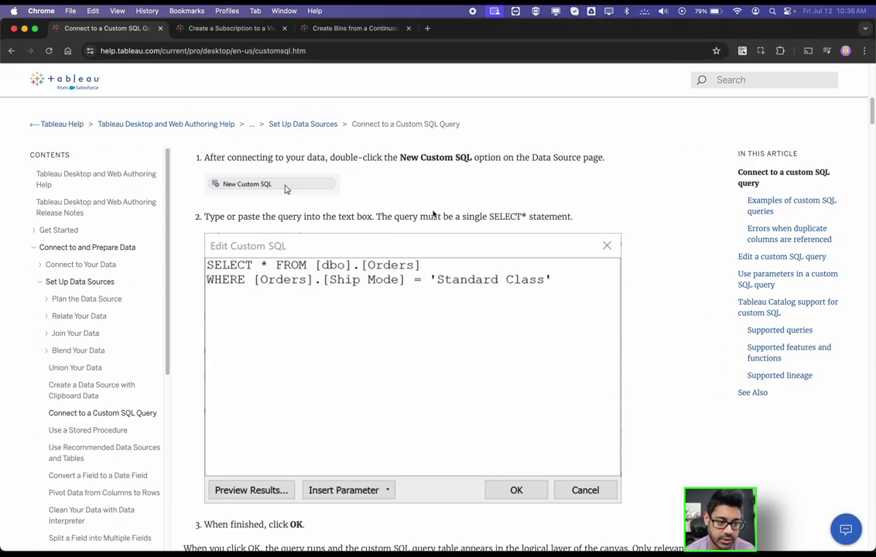
scroll(304, 186, up, 1)
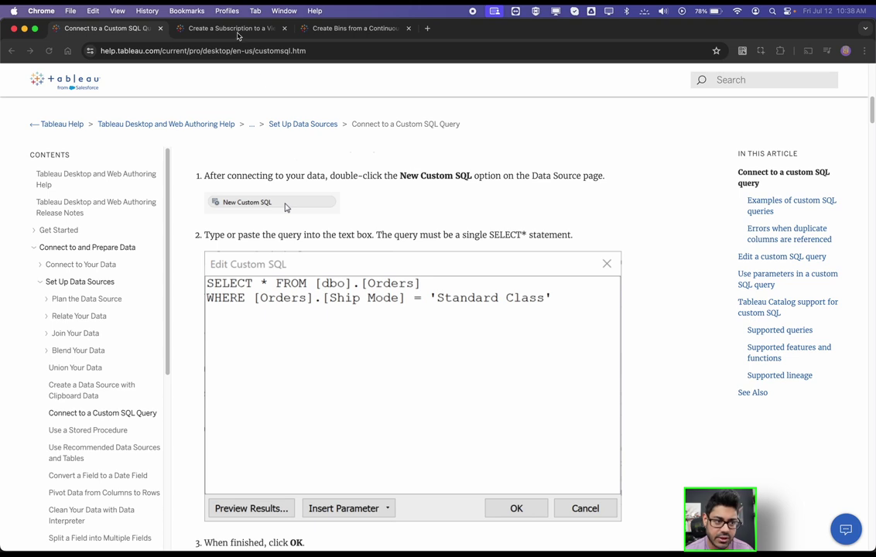
Step: Switch to the Create a Subscription to a View or Workbook article and highlight its first sentence
click(213, 31)
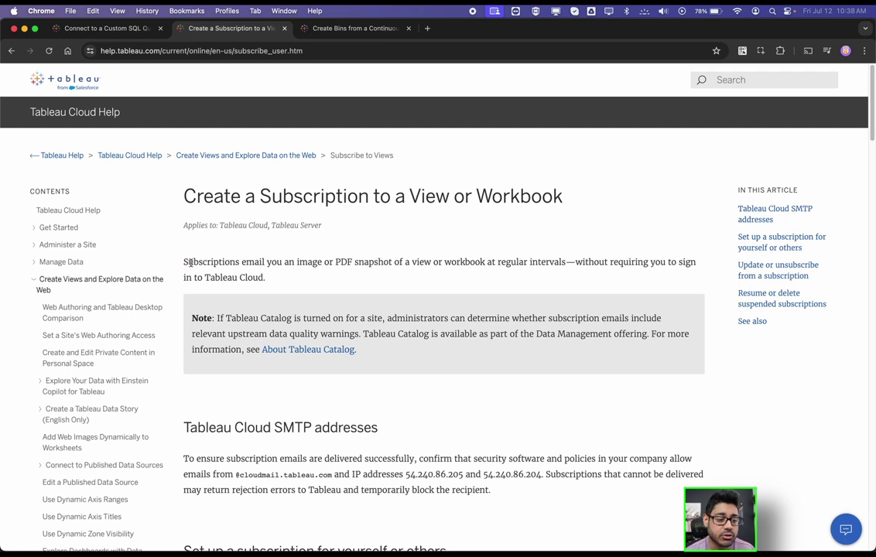
drag(234, 266, 660, 290)
click(571, 279)
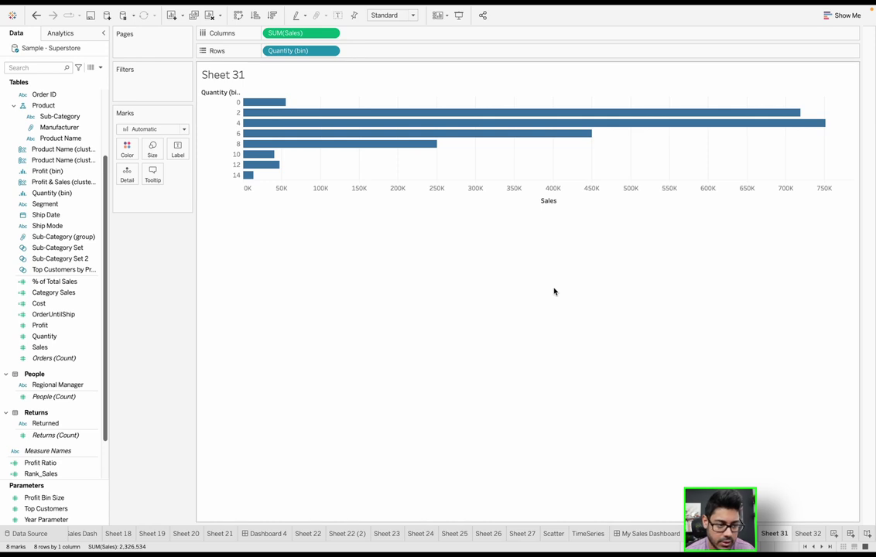
Step: Add SUM(Profit) to Rows beside Quantity (bin) to plot Profit against Sales per bin
click(45, 205)
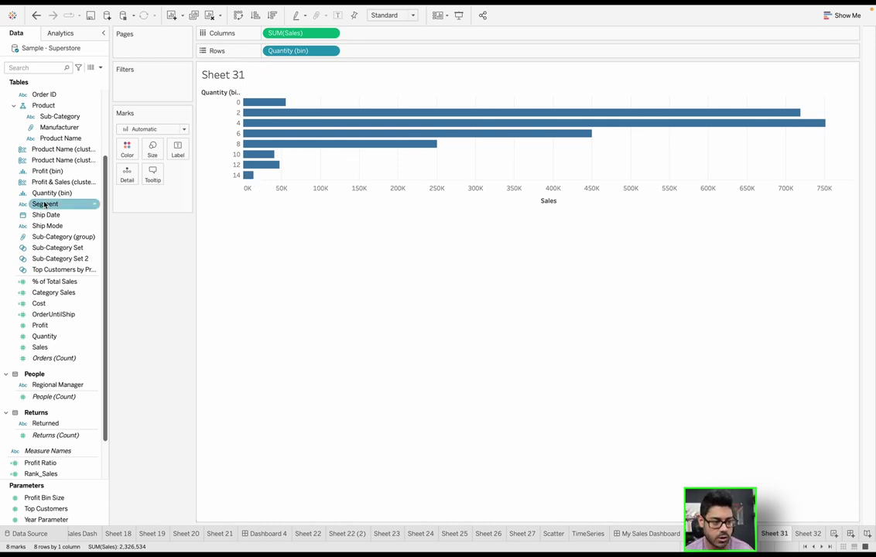
drag(43, 314, 389, 93)
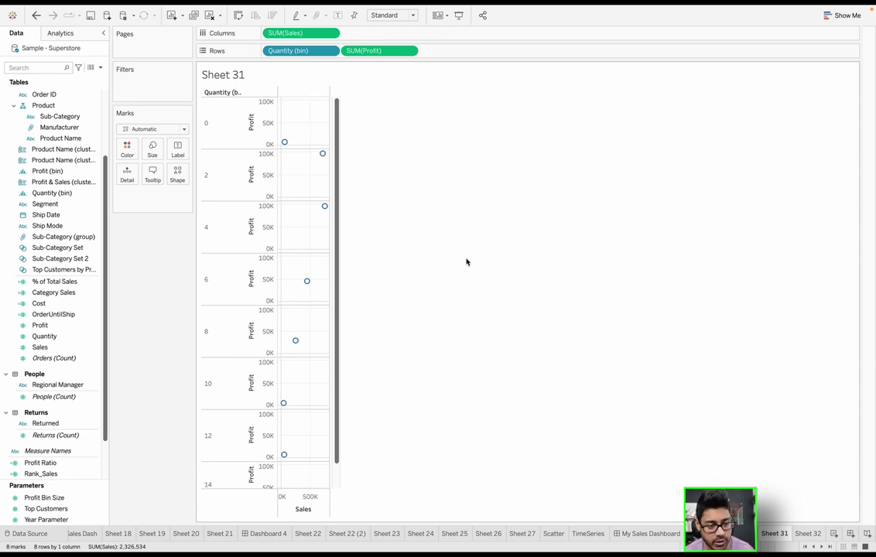
mouse_move(47, 11)
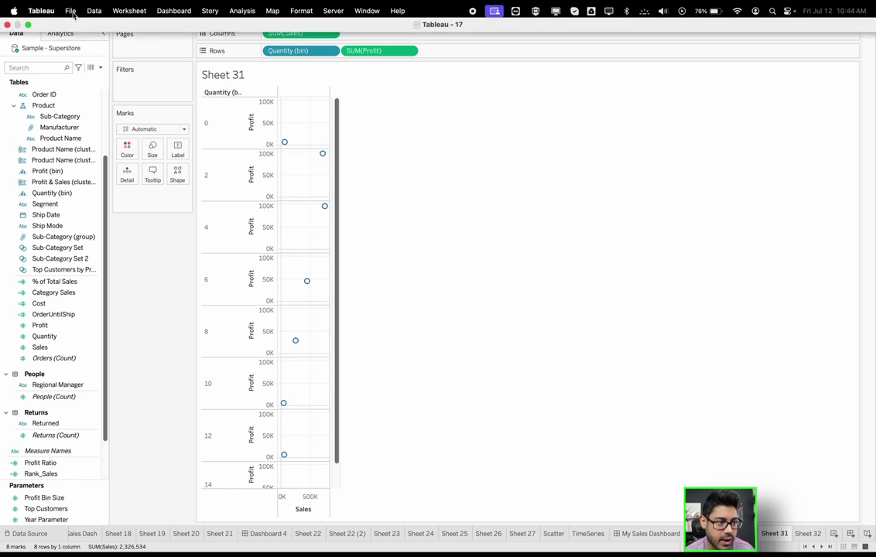
click(71, 11)
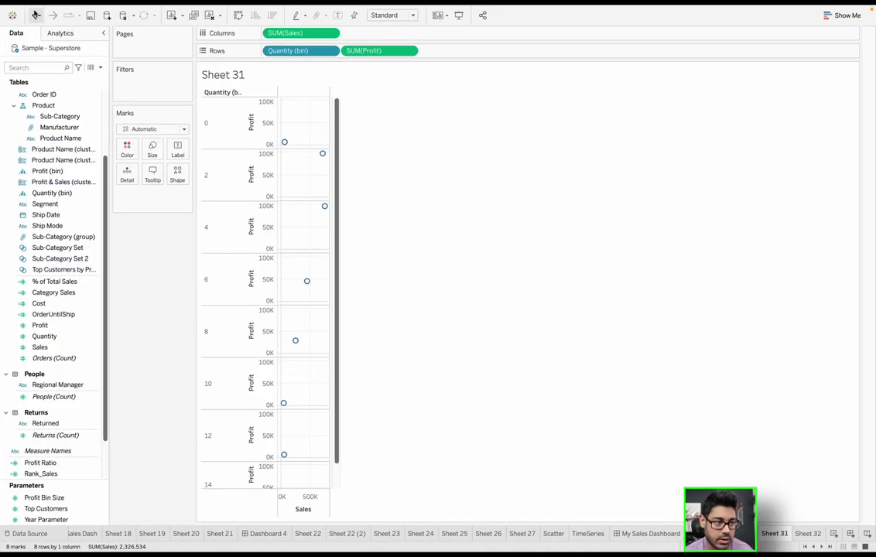
click(71, 11)
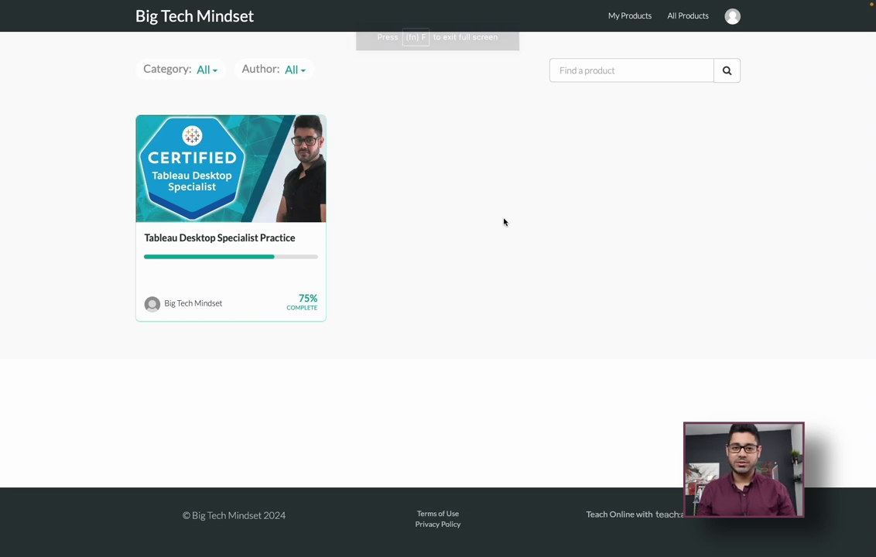
Step: Open the Tableau Desktop Specialist Practice course and scroll down to its five Practice Exams
click(262, 210)
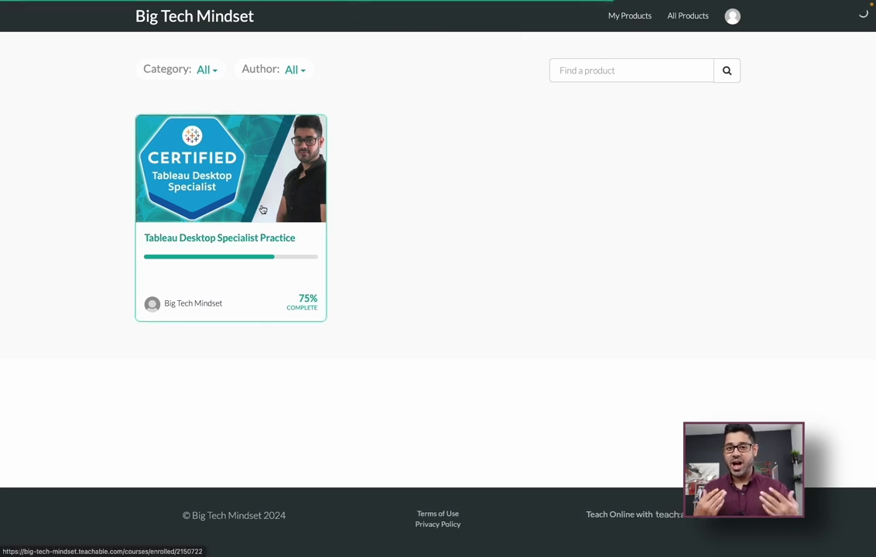
scroll(281, 242, down, 3)
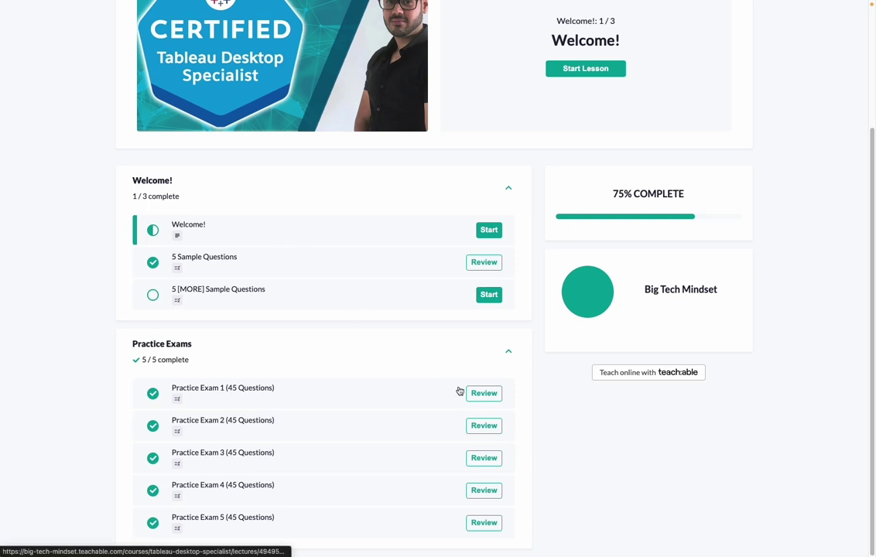
Step: Start Practice Exam 1, answer question 1 with the first option, check it, and continue
click(260, 394)
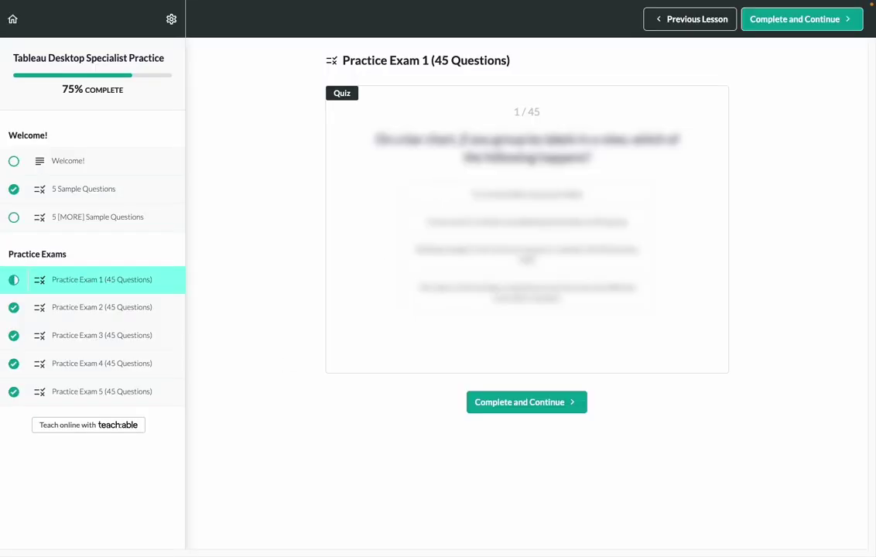
click(534, 193)
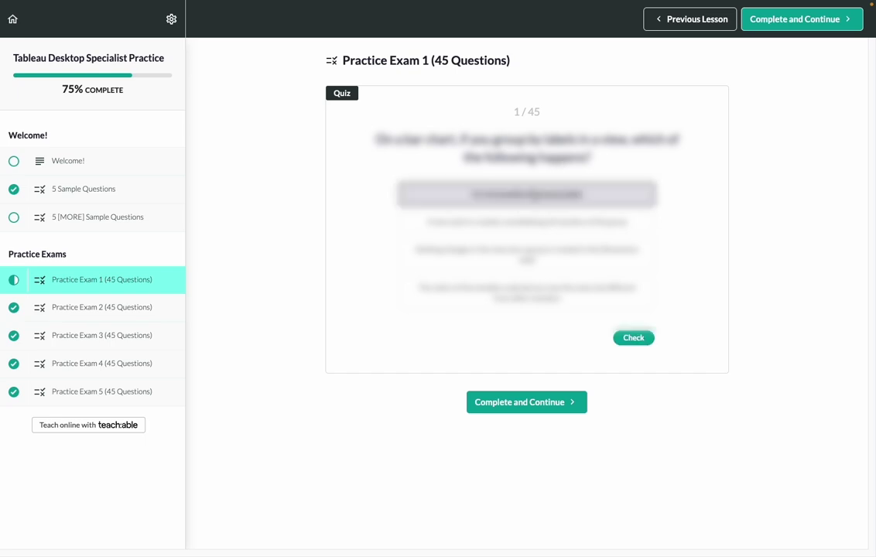
click(641, 339)
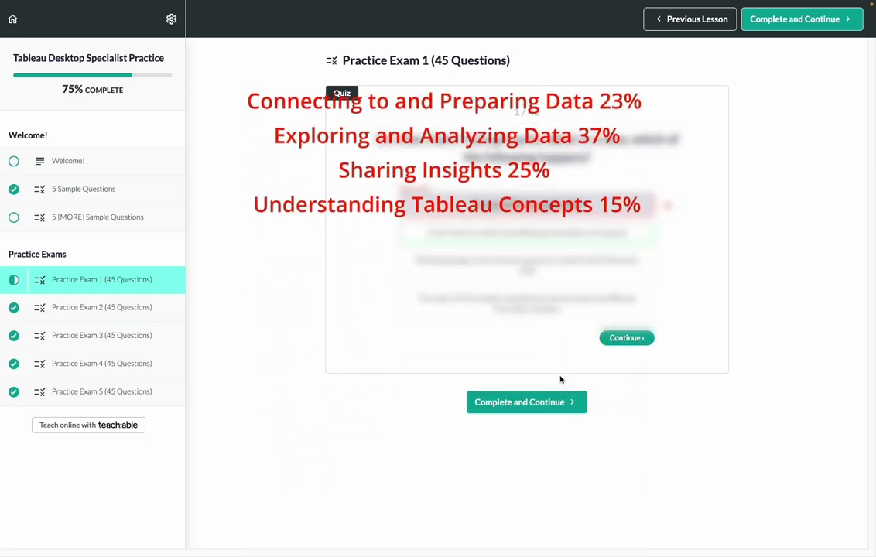
click(627, 339)
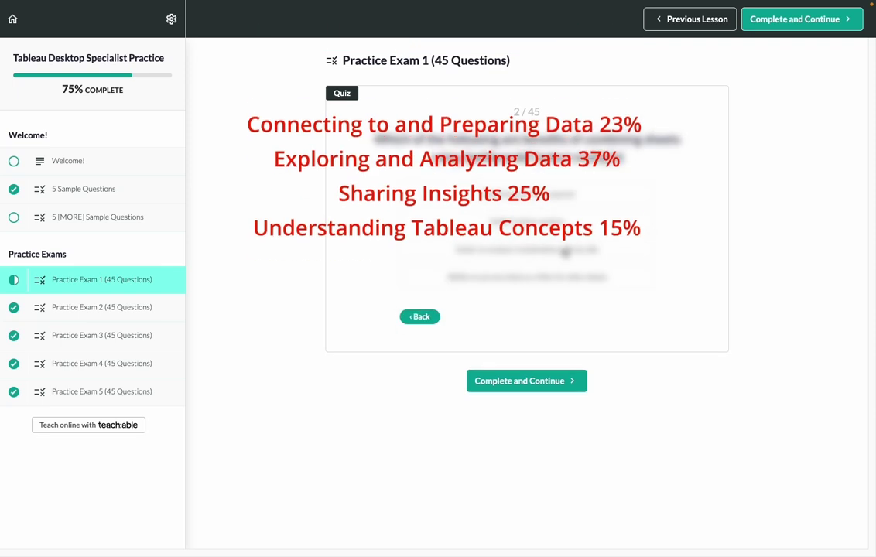
Step: Select the second, third and fourth answers for question 2 and check them
click(555, 222)
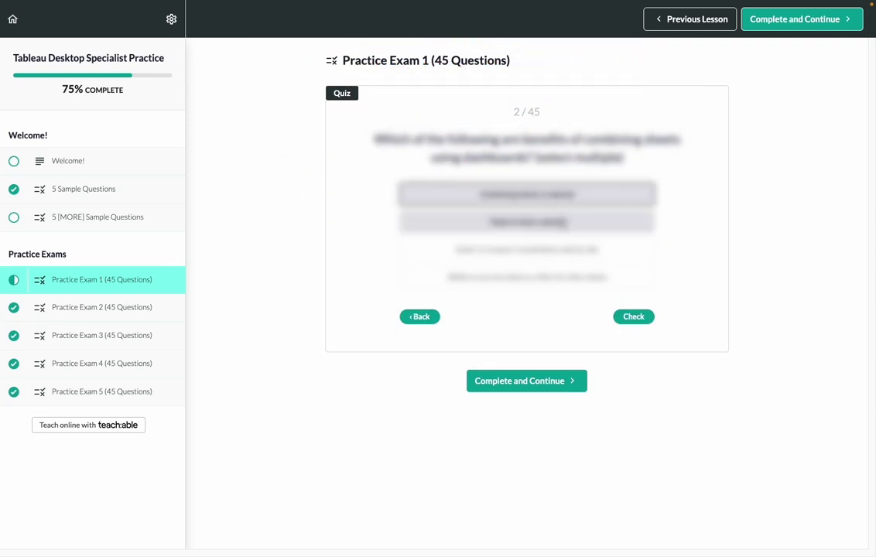
click(548, 252)
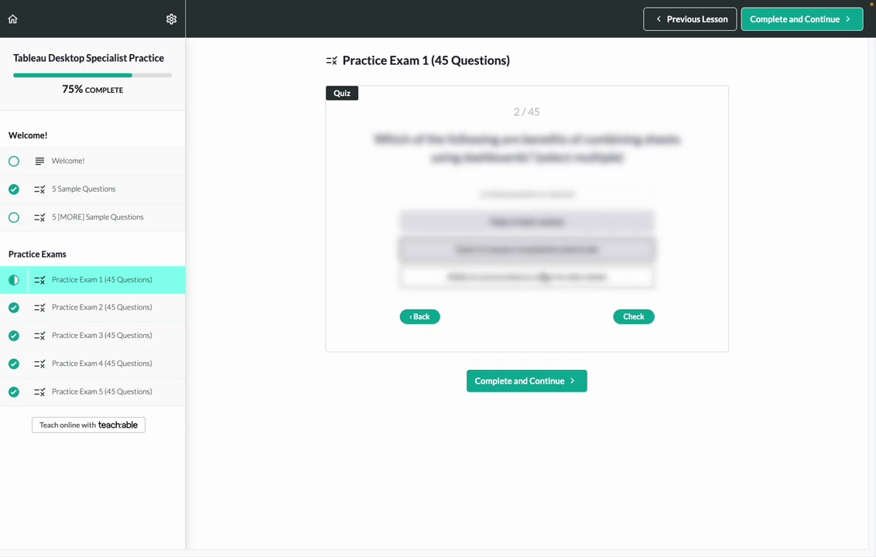
click(542, 280)
click(634, 316)
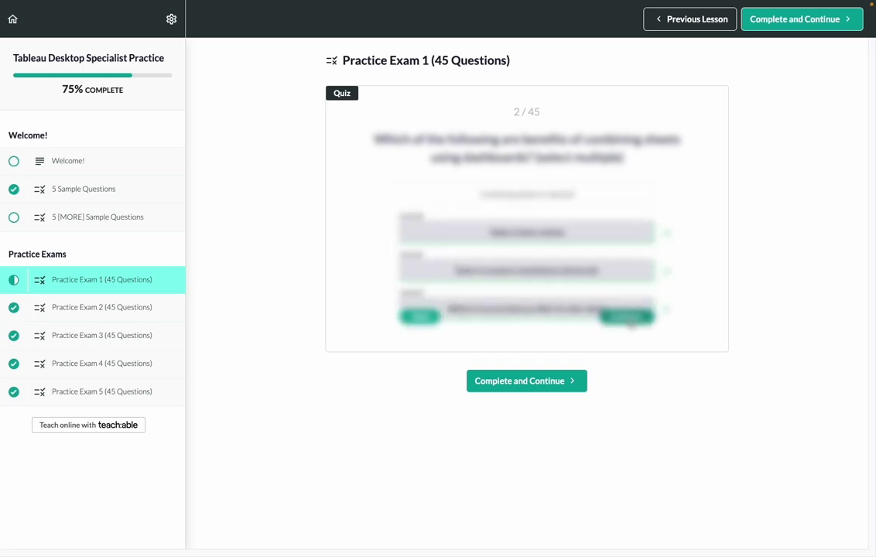